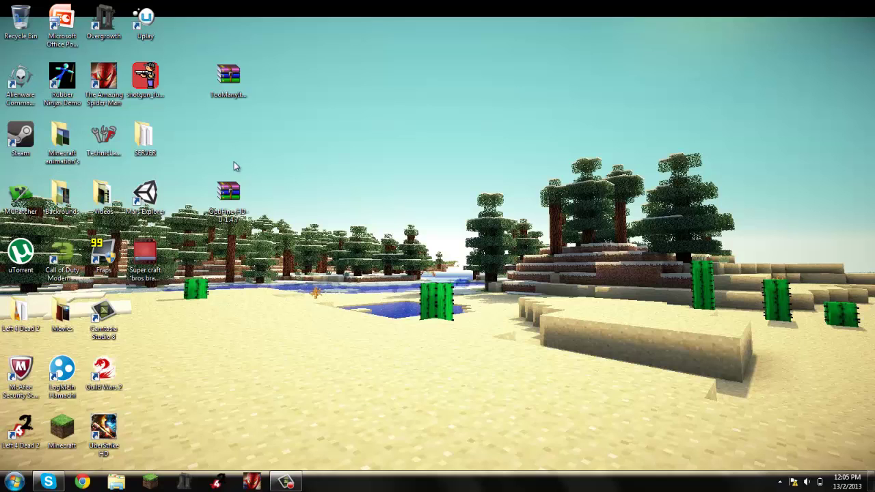
# Step: Try to select the TooManyItems and OptiFine archives on the desktop, clearing the selection each time
pyautogui.moveTo(191, 18); pyautogui.dragTo(558, 372)
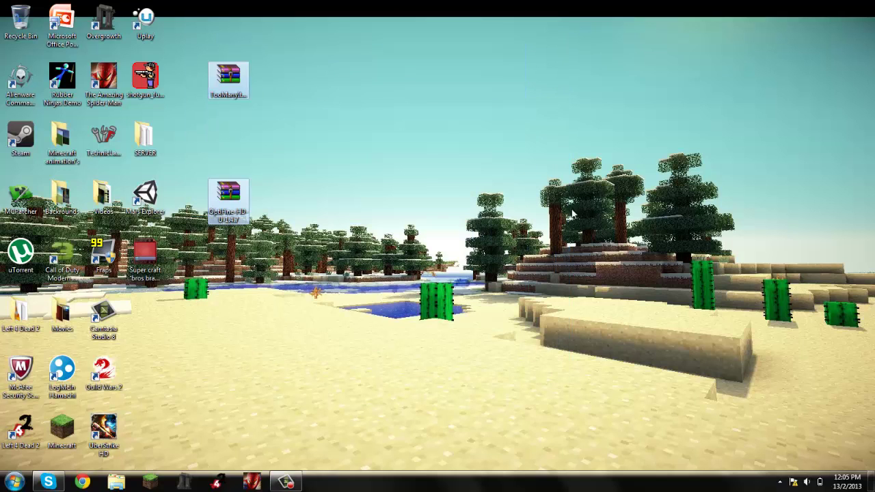
pyautogui.click(406, 150)
pyautogui.moveTo(237, 204); pyautogui.dragTo(194, 290)
pyautogui.click(246, 114)
pyautogui.moveTo(371, 15); pyautogui.dragTo(174, 363)
pyautogui.click(301, 69)
pyautogui.moveTo(309, 45); pyautogui.dragTo(177, 361)
pyautogui.click(290, 275)
# Step: Open the .minecraft folder from the Start menu and move its window lower
pyautogui.click(14, 482)
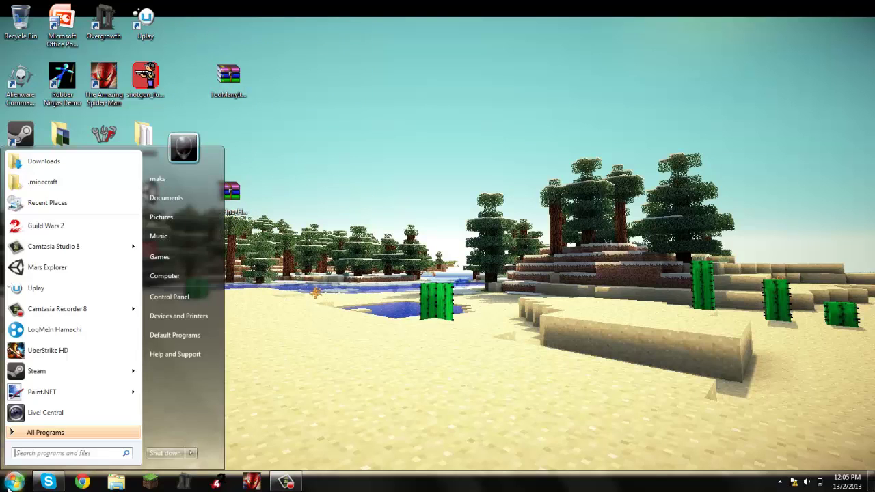
pyautogui.click(386, 365)
pyautogui.click(14, 482)
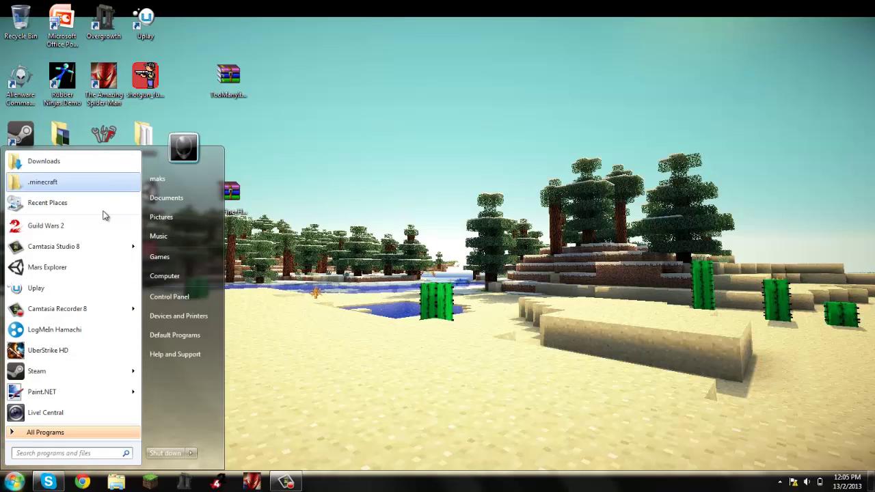
pyautogui.click(96, 190)
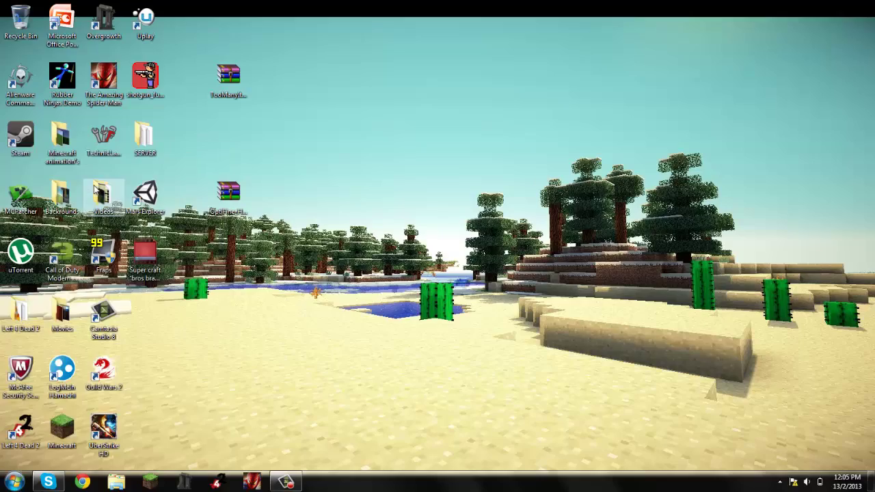
pyautogui.moveTo(396, 87); pyautogui.dragTo(467, 87)
# Step: Open minecraft.jar from the bin folder in WinRAR, then close the folder window
pyautogui.click(454, 155)
pyautogui.doubleClick(454, 153)
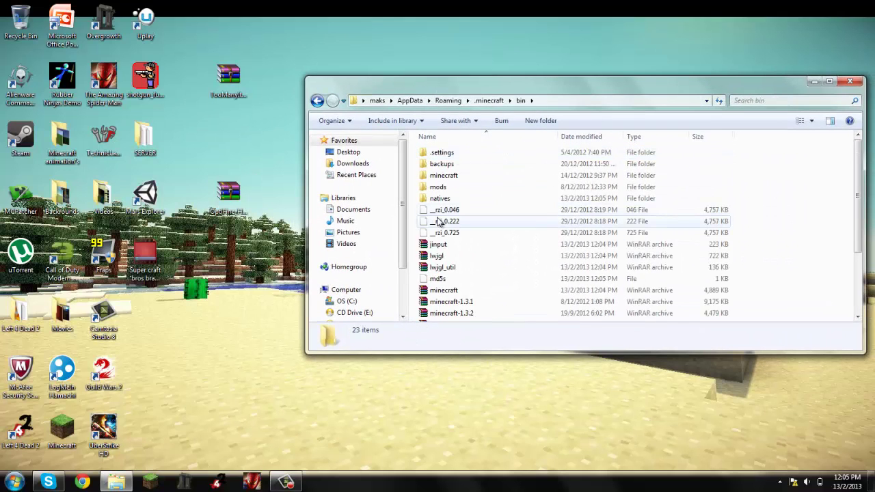
pyautogui.doubleClick(457, 292)
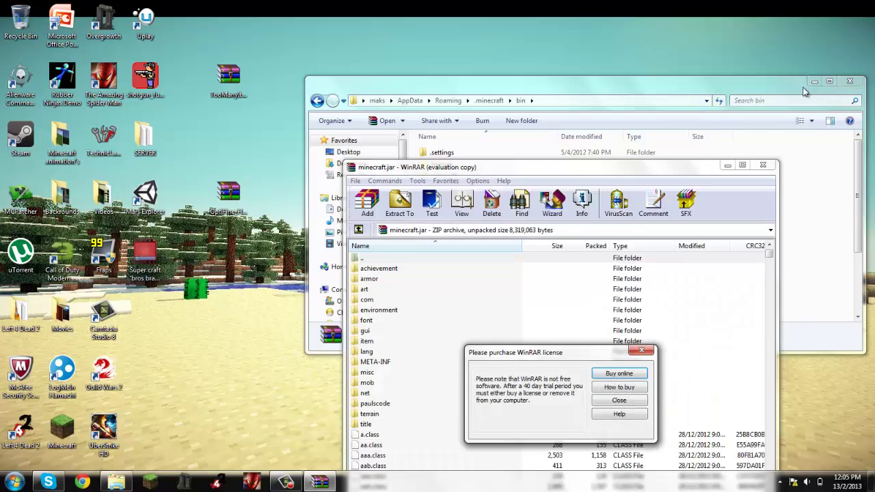
pyautogui.click(793, 82)
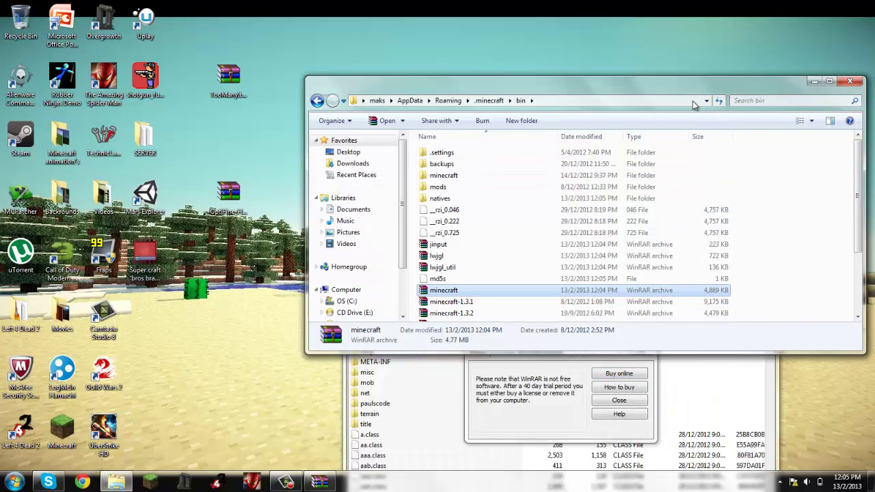
pyautogui.click(848, 82)
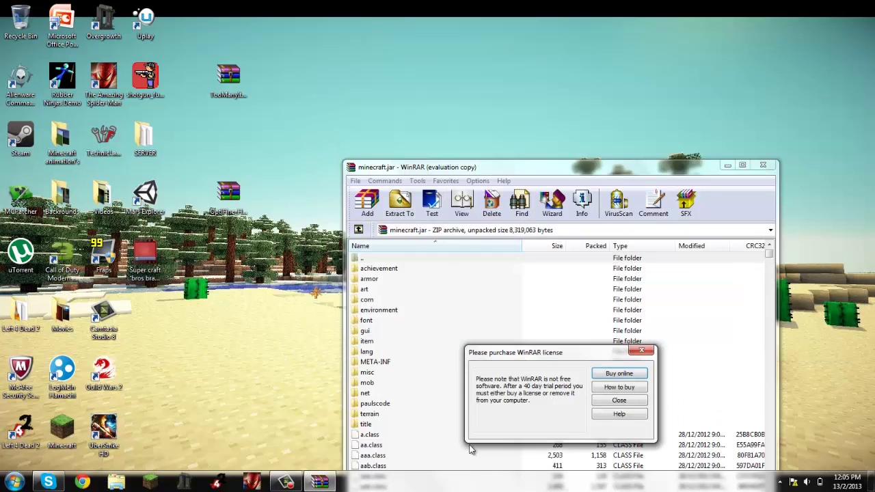
# Step: Delete the META-INF folder from minecraft.jar
pyautogui.click(620, 400)
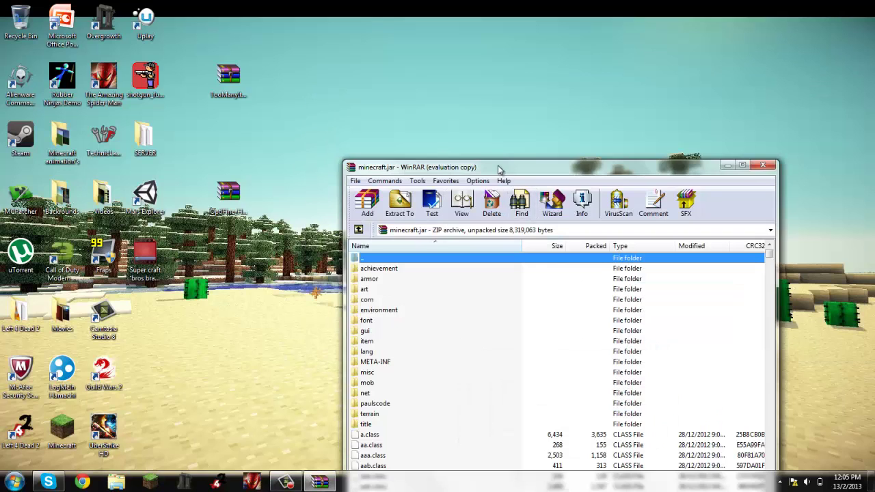
pyautogui.moveTo(498, 170); pyautogui.dragTo(510, 133)
pyautogui.click(387, 326)
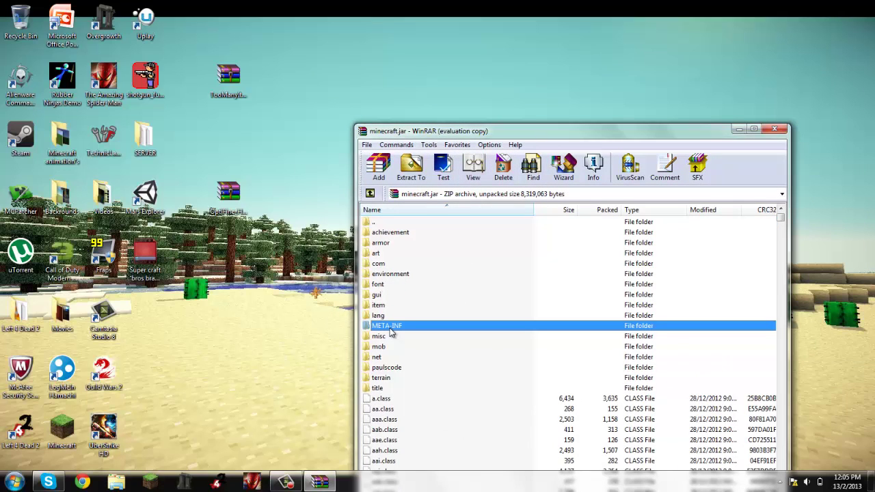
pyautogui.press('Delete')
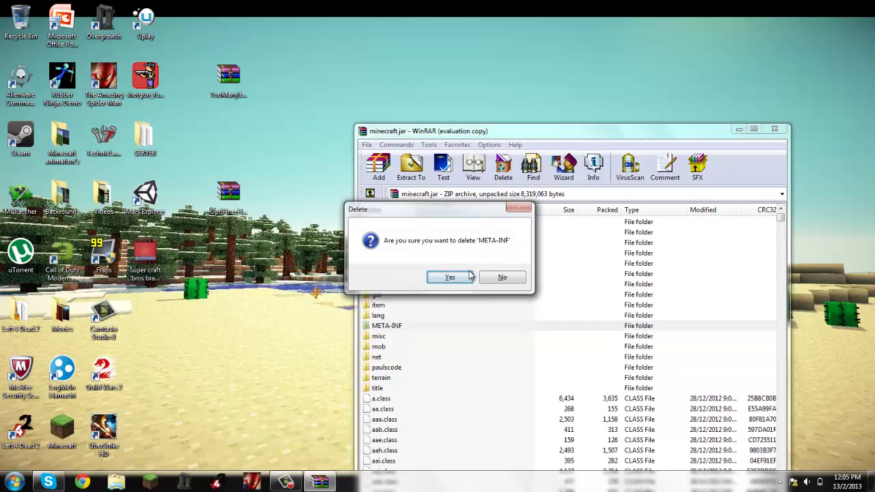
pyautogui.click(446, 279)
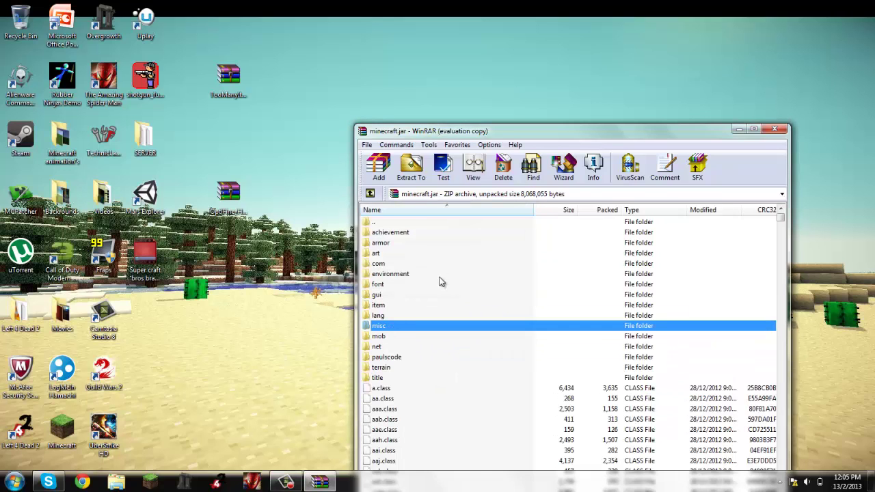
# Step: Add every file from the OptiFine zip into minecraft.jar, then close the OptiFine archive
pyautogui.doubleClick(228, 196)
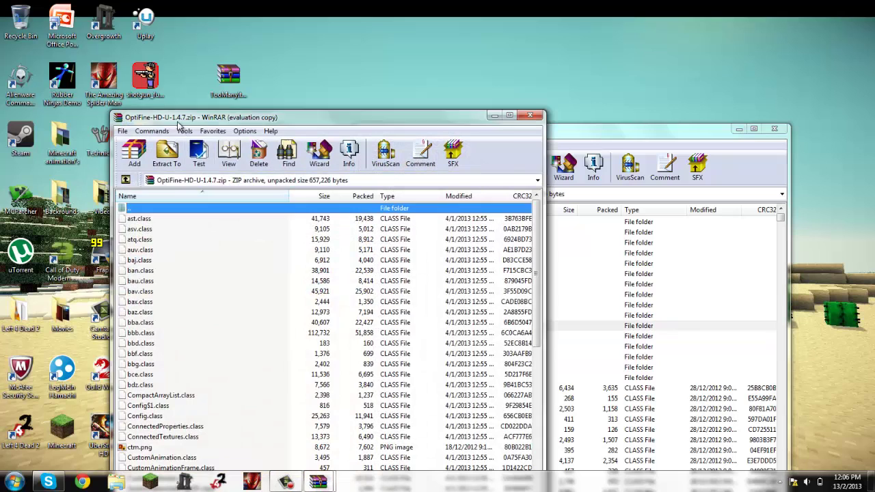
pyautogui.click(386, 350)
pyautogui.hotkey('ctrl', 'a')
pyautogui.moveTo(599, 291); pyautogui.dragTo(600, 292)
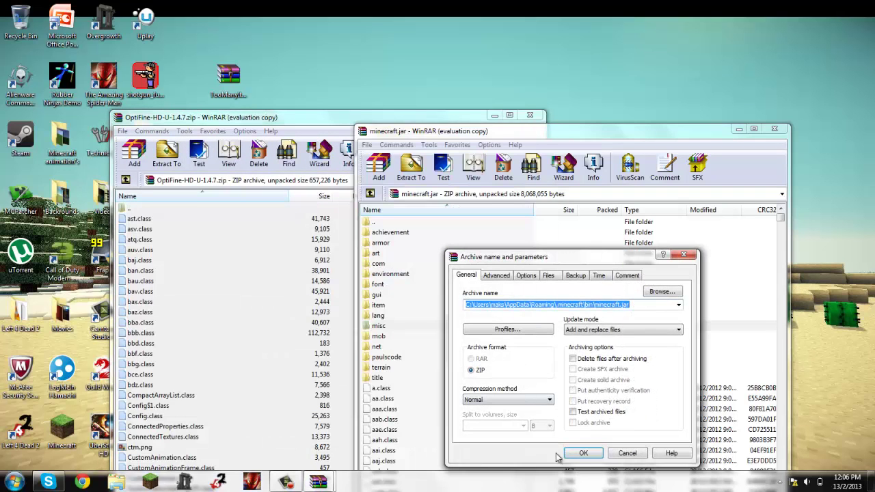
pyautogui.click(583, 454)
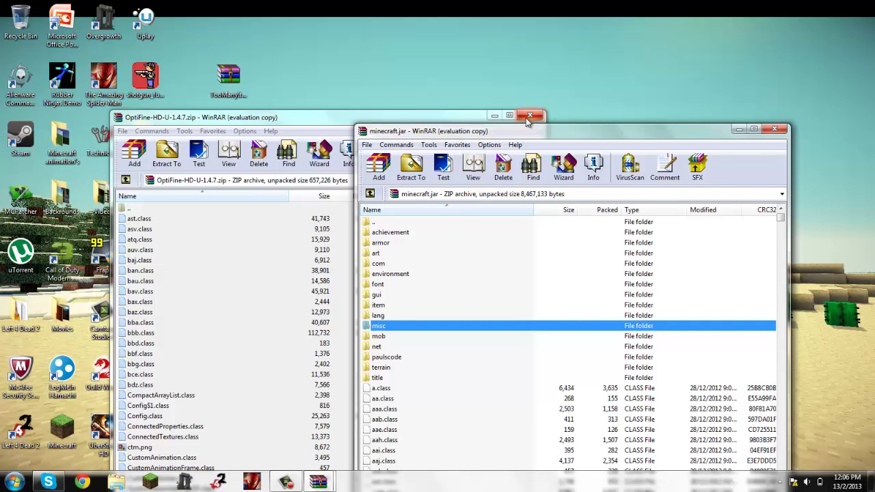
pyautogui.click(529, 115)
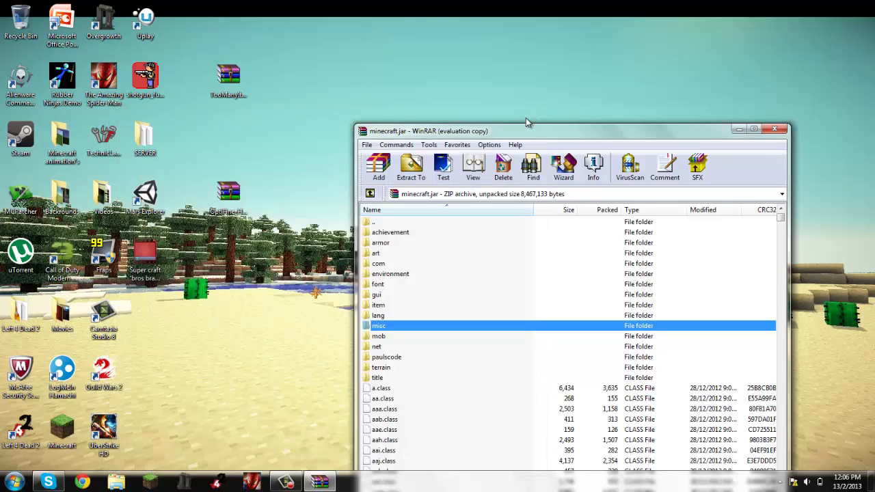
# Step: Add every file from the TooManyItems zip into minecraft.jar, then close that archive
pyautogui.doubleClick(230, 93)
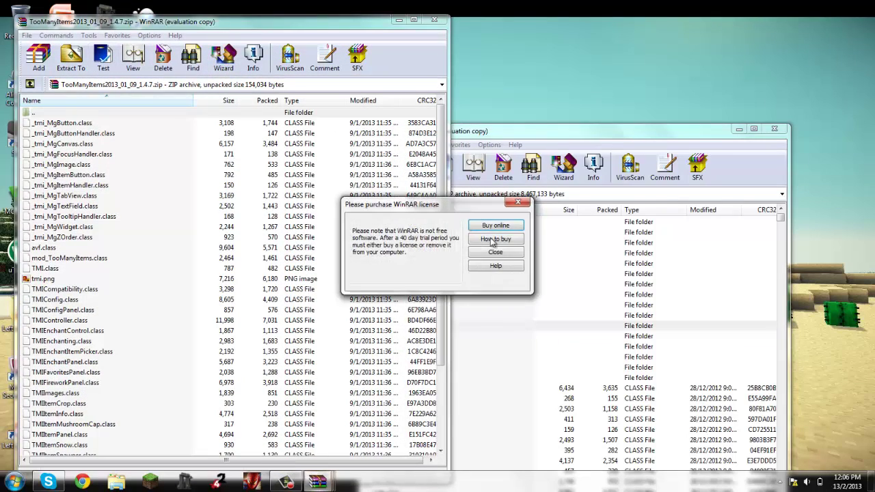
pyautogui.press('Escape')
pyautogui.hotkey('ctrl', 'a')
pyautogui.moveTo(215, 156); pyautogui.dragTo(610, 307)
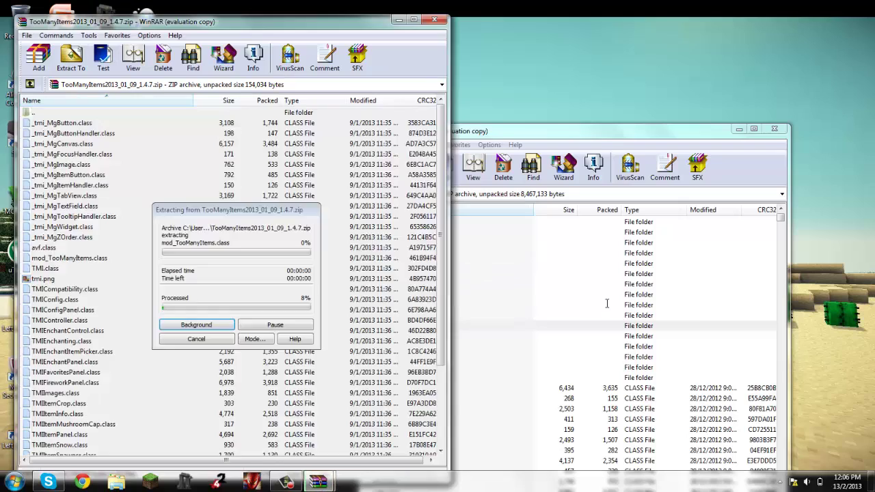
pyautogui.click(585, 452)
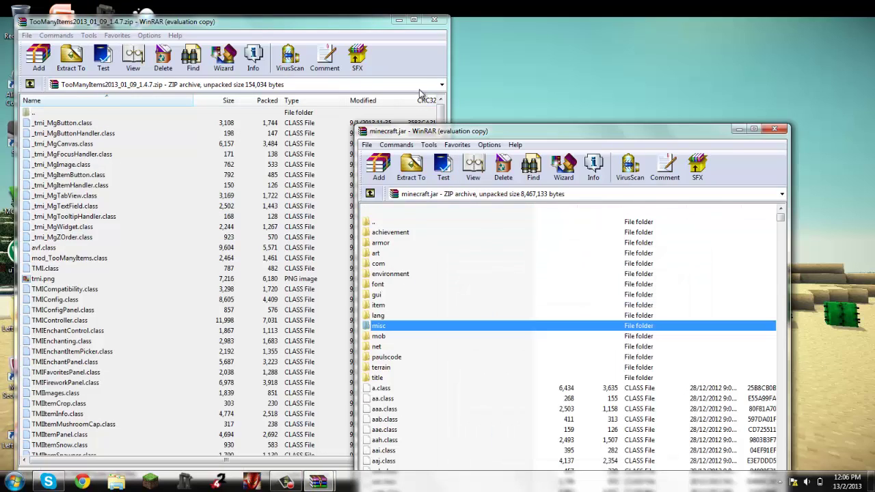
pyautogui.click(434, 19)
# Step: Close minecraft.jar, allow the Minecraft launcher past the security warning, and log in
pyautogui.click(774, 130)
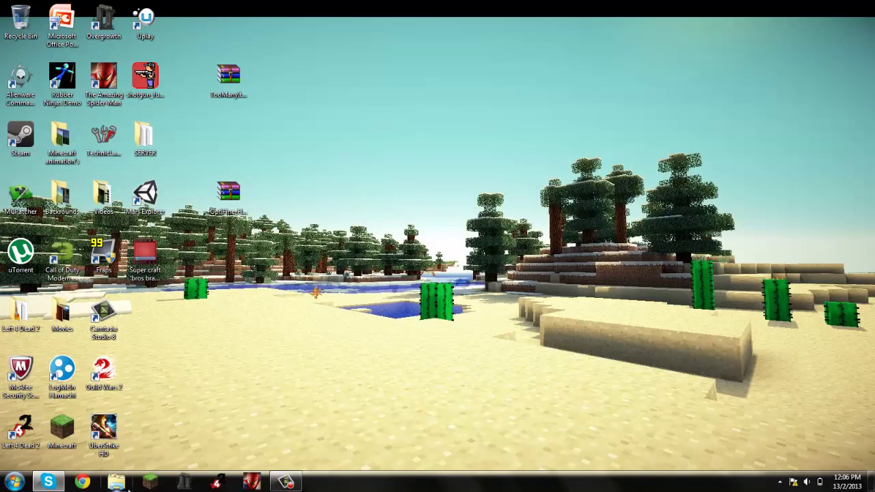
pyautogui.click(472, 250)
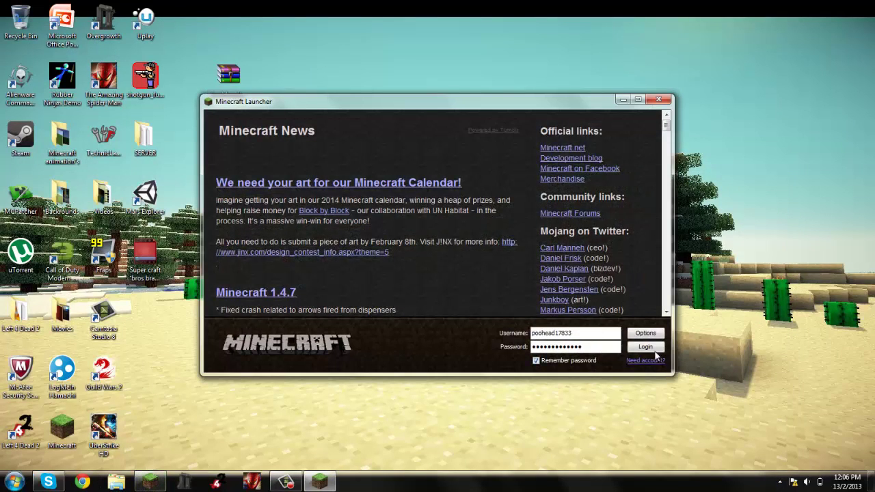
pyautogui.click(645, 347)
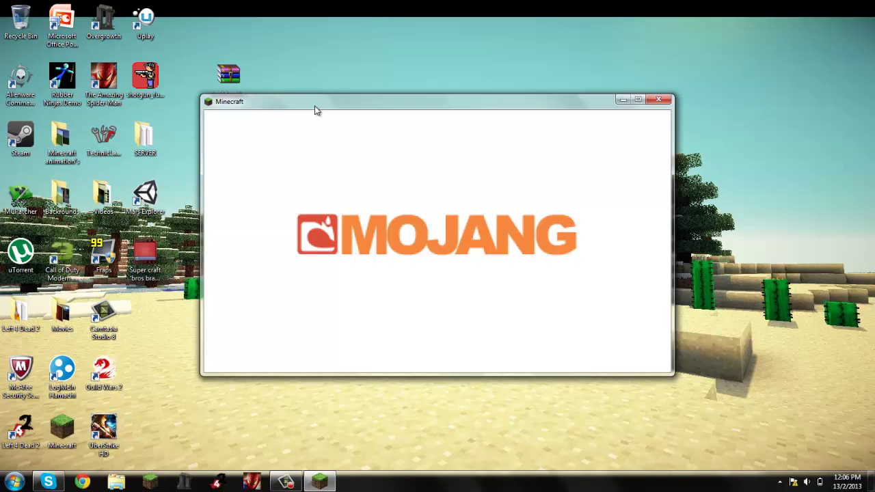
# Step: Maximize the game window and load a saved singleplayer world
pyautogui.moveTo(315, 107); pyautogui.dragTo(386, 173)
pyautogui.doubleClick(387, 178)
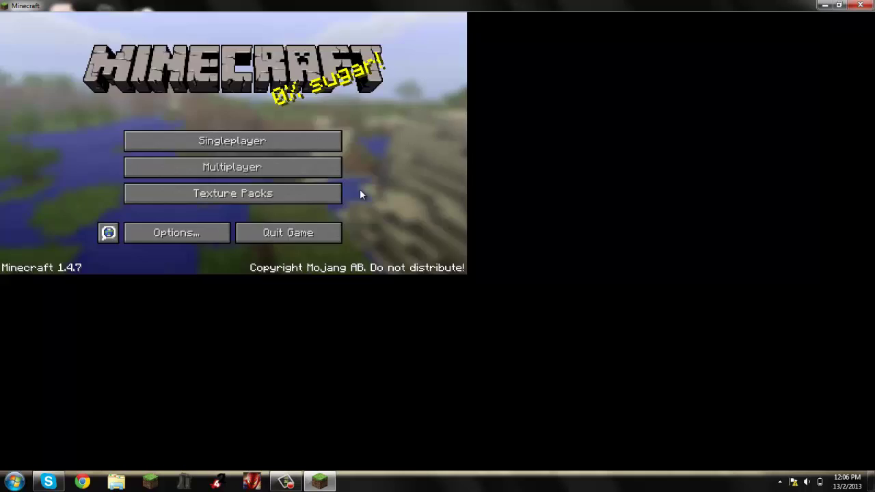
pyautogui.click(400, 190)
pyautogui.click(352, 55)
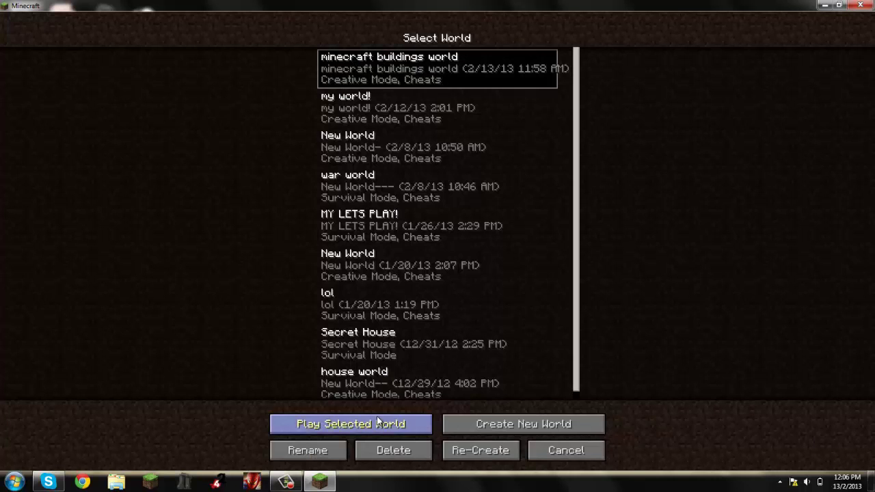
pyautogui.click(351, 424)
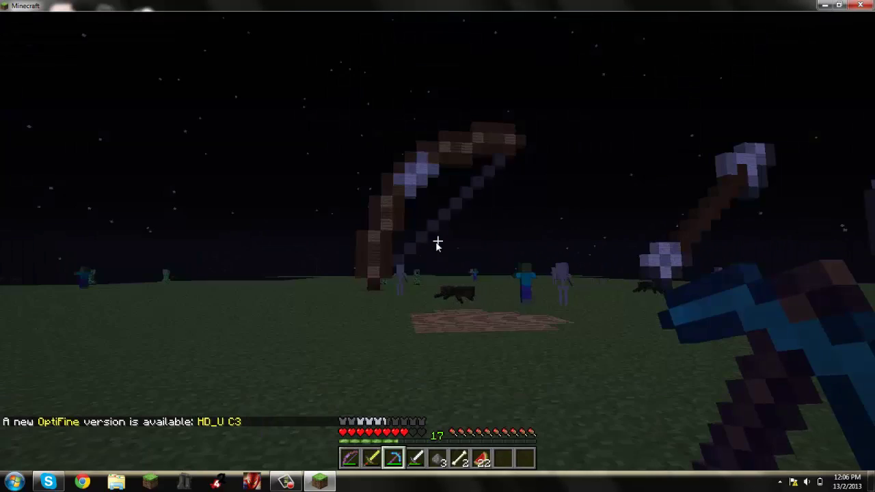
# Step: Check the TooManyItems panel in the inventory, remove the chestplate, then Save and Quit to Title
pyautogui.press('e')
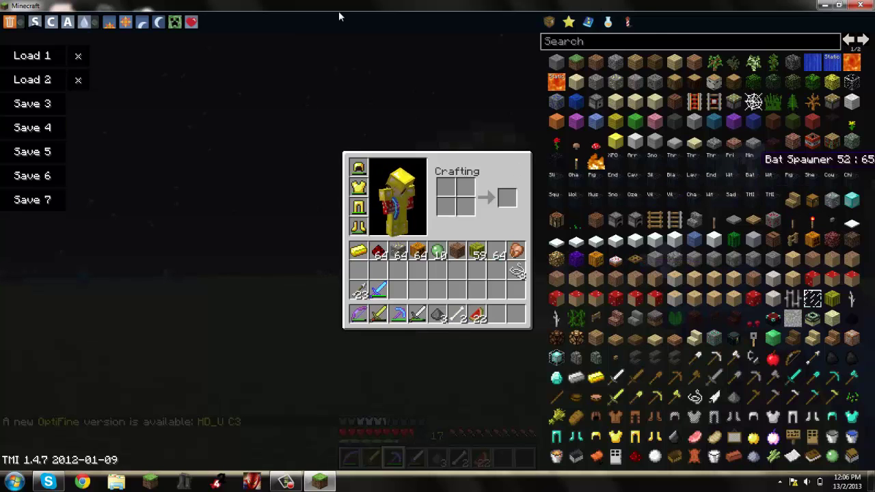
pyautogui.click(358, 188)
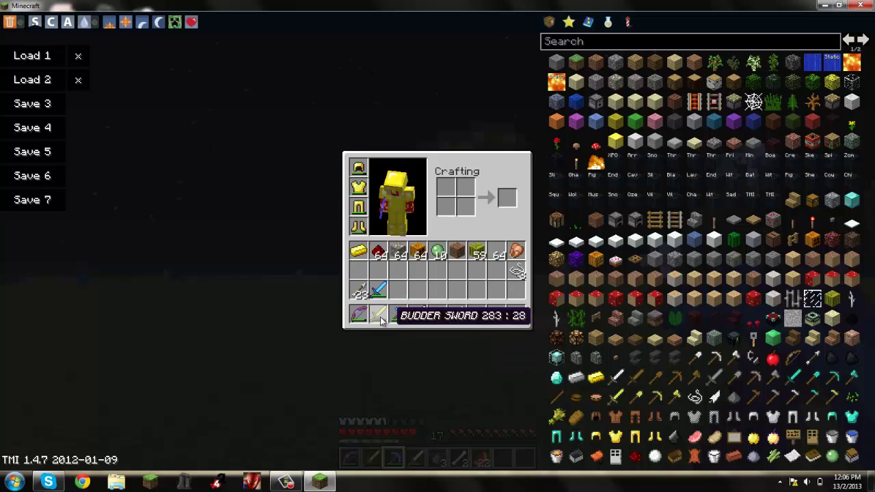
pyautogui.press('e')
pyautogui.press('Escape')
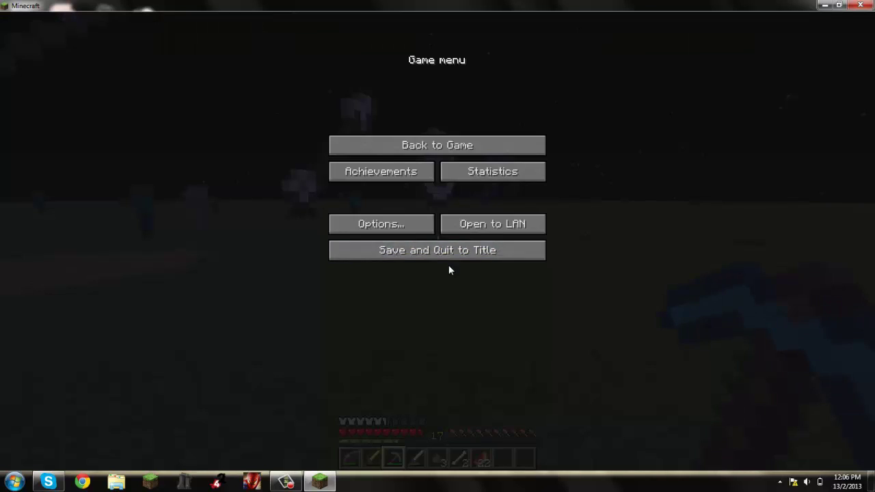
pyautogui.click(441, 251)
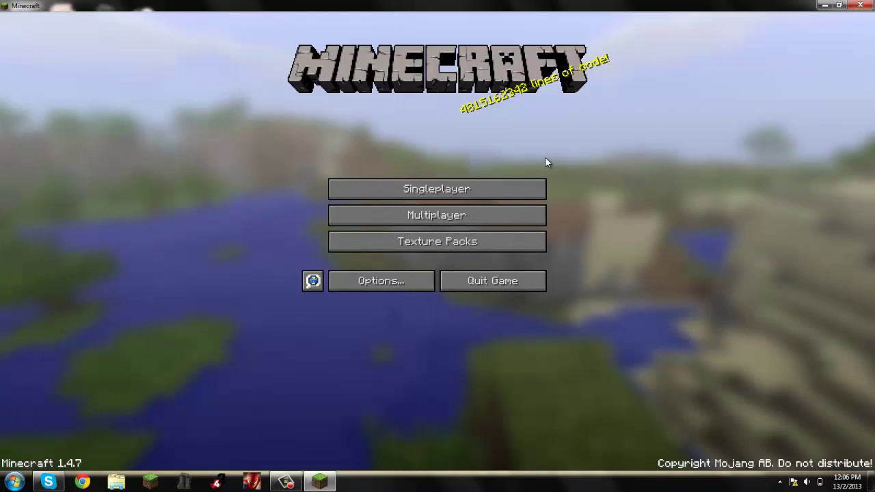
# Step: Close the Minecraft window and select the MCPatcher shortcut on the desktop
pyautogui.click(860, 6)
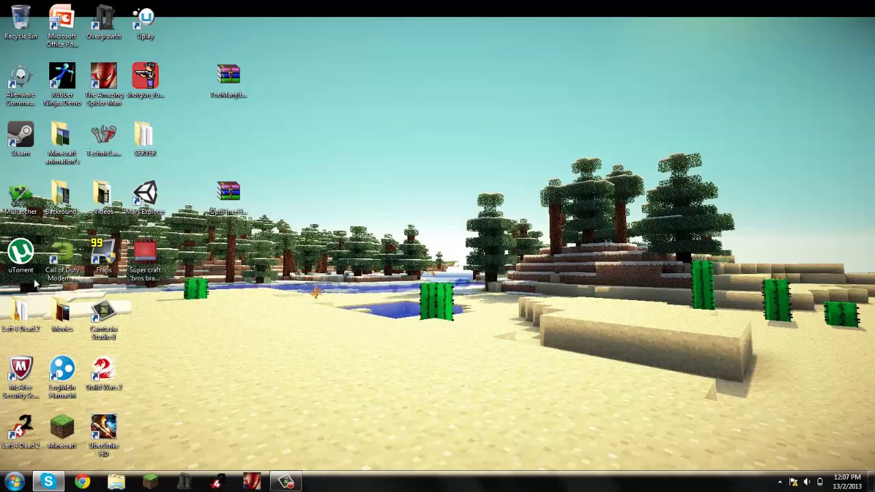
pyautogui.click(31, 206)
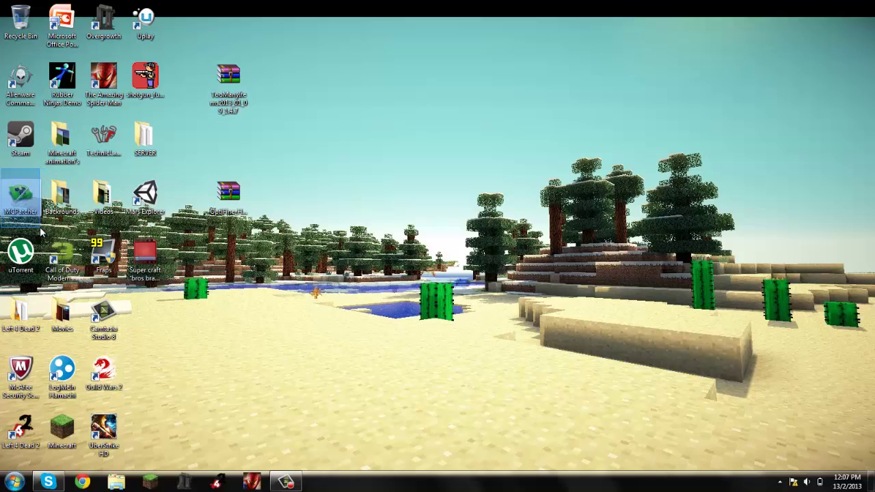
pyautogui.click(285, 482)
pyautogui.click(286, 481)
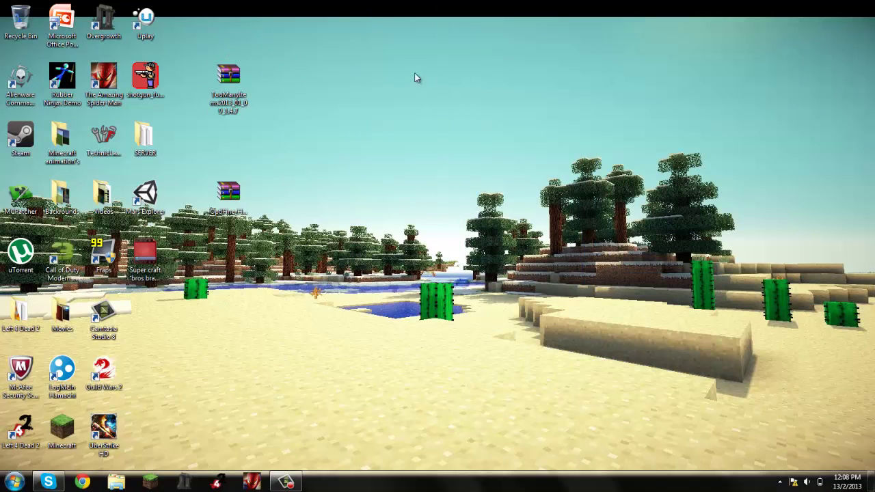
# Step: Launch MCPatcher from the desktop shortcut, allowing it past the security warning
pyautogui.click(13, 196)
pyautogui.doubleClick(13, 197)
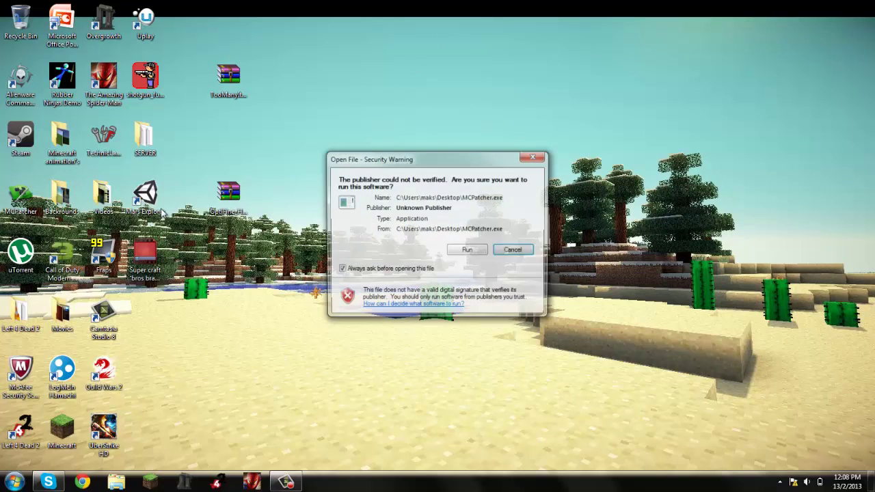
pyautogui.click(468, 251)
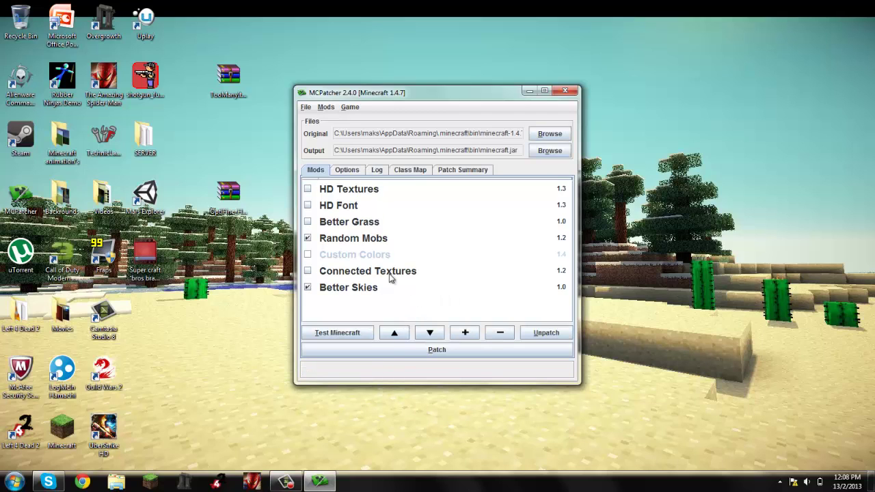
# Step: Add TooManyItems2013_01_09_1.4.7 as an external mod, patch minecraft.jar, and close MCPatcher
pyautogui.click(469, 338)
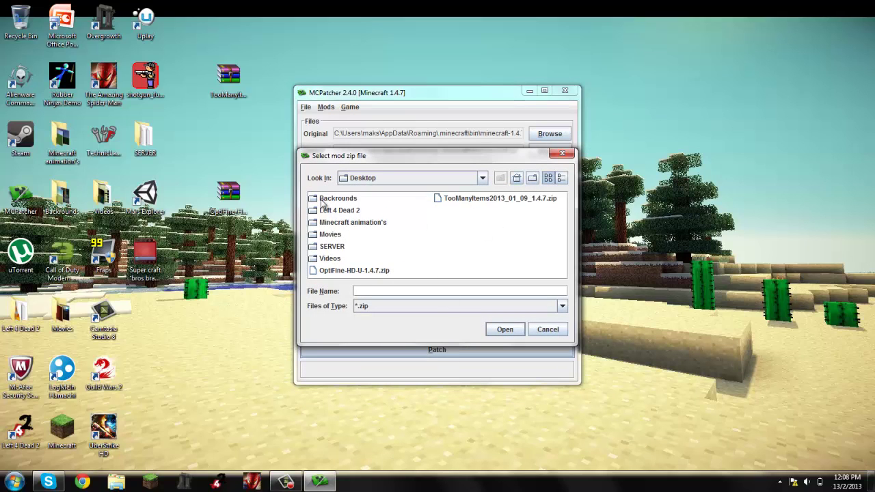
pyautogui.click(461, 199)
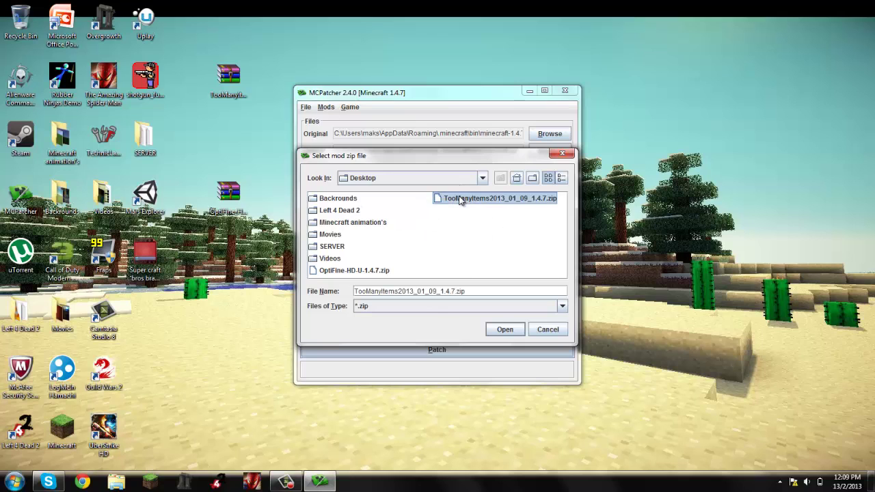
pyautogui.click(505, 330)
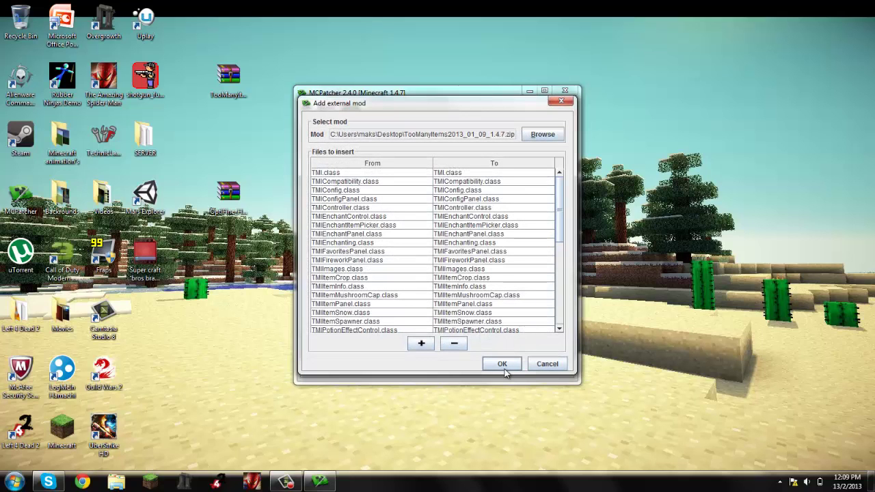
pyautogui.click(504, 364)
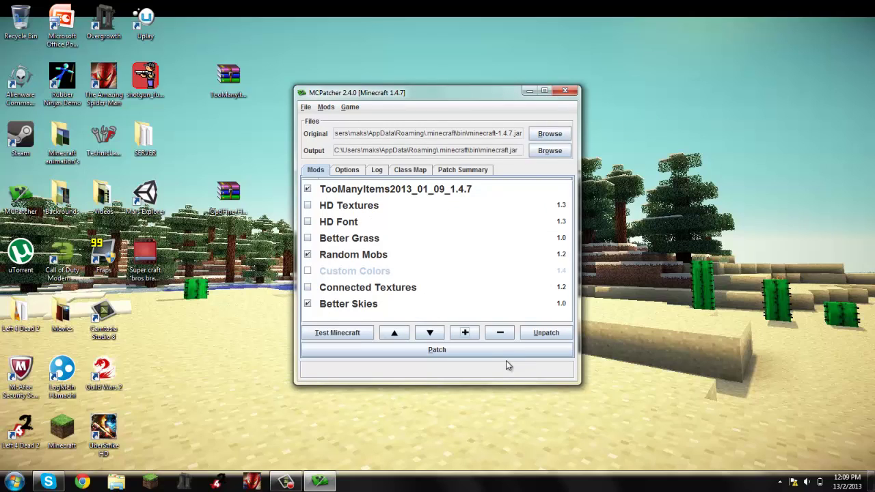
pyautogui.click(492, 350)
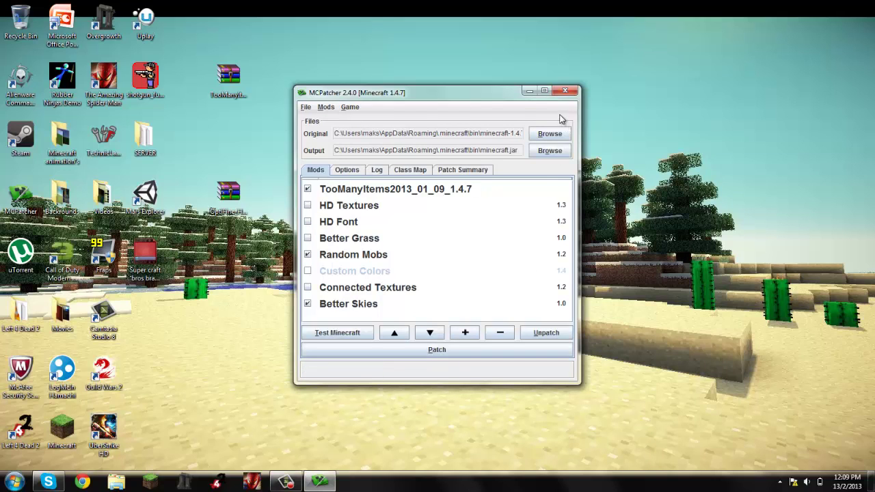
pyautogui.click(563, 92)
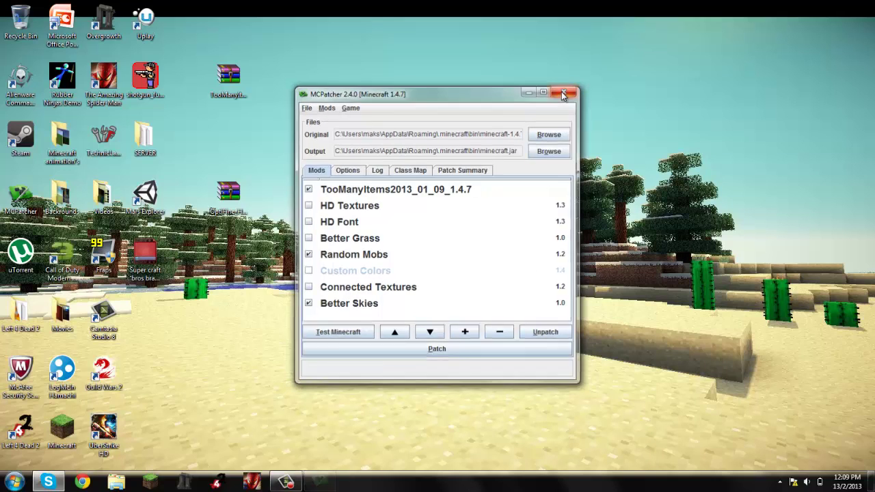
# Step: Start Minecraft from the taskbar, allow it past the warning, log in, and maximize the window
pyautogui.click(158, 484)
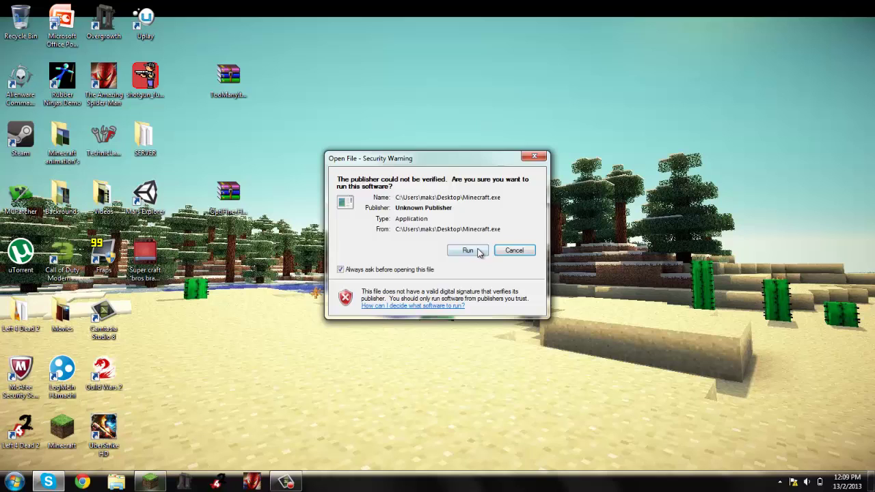
pyautogui.click(476, 249)
pyautogui.click(643, 348)
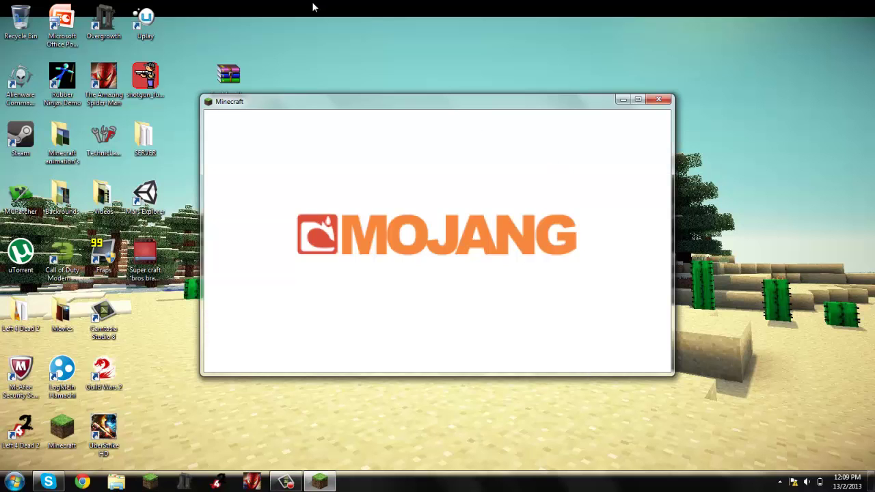
pyautogui.moveTo(423, 101); pyautogui.dragTo(410, 0)
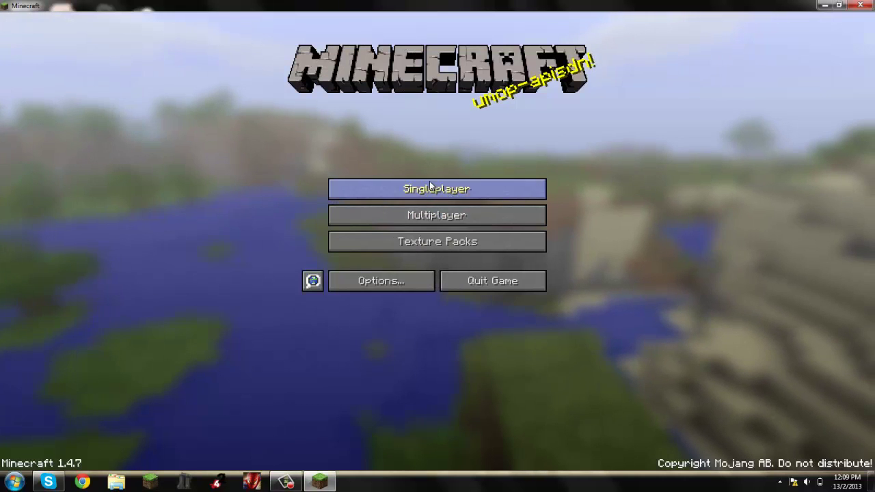
# Step: Load the minecraft buildings world and check the TMI panel in the inventory
pyautogui.click(431, 188)
pyautogui.click(398, 82)
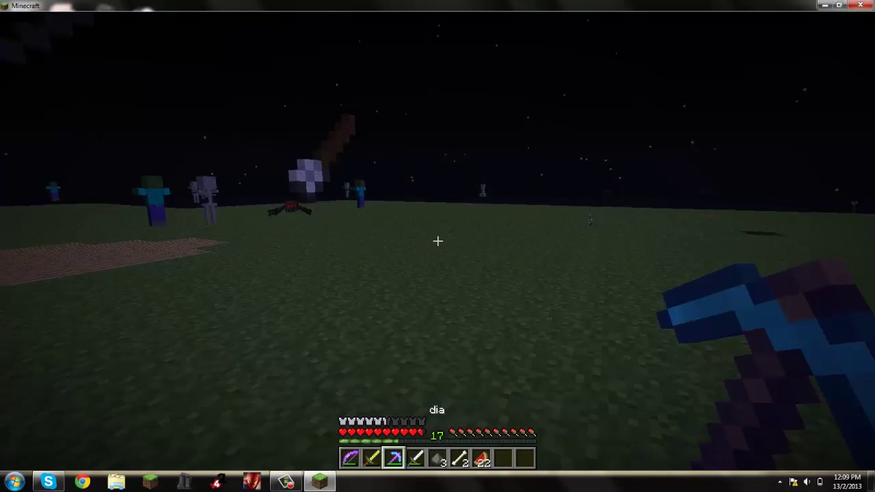
pyautogui.press('e')
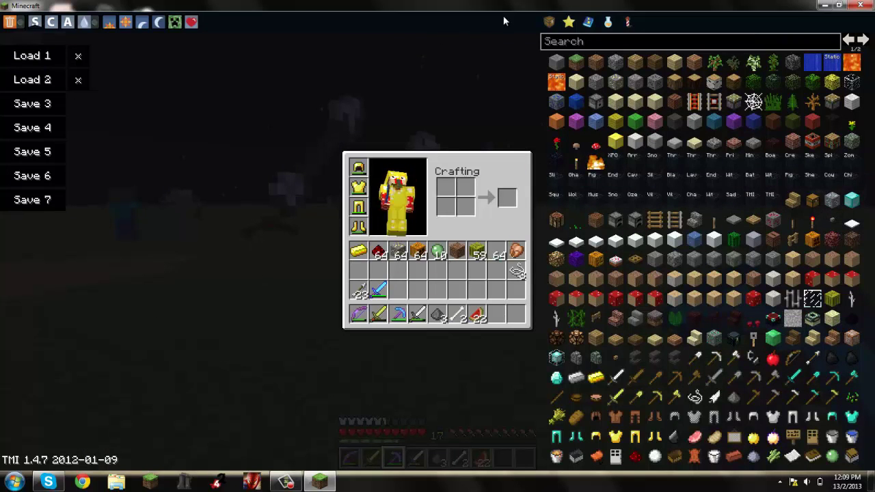
pyautogui.press('e')
# Step: Fight the spider with the BUDDER SWORD, pausing and resuming once
pyautogui.press('2')
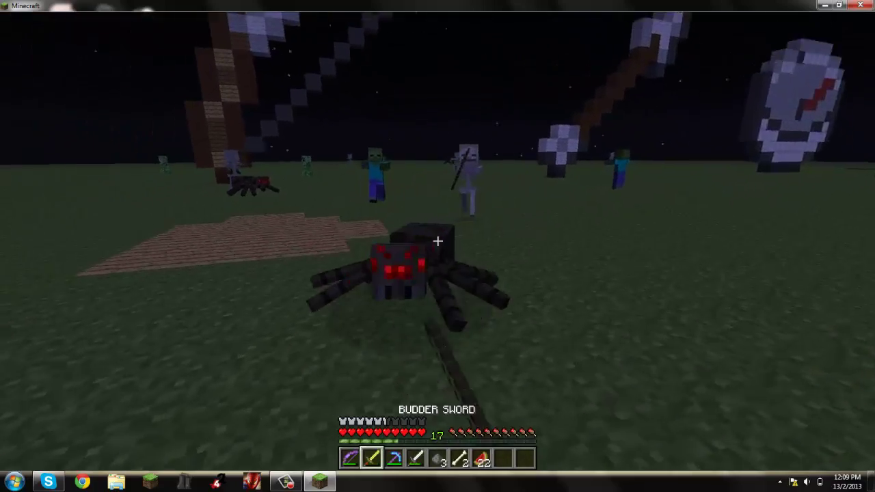
pyautogui.click(438, 240)
pyautogui.click(437, 241)
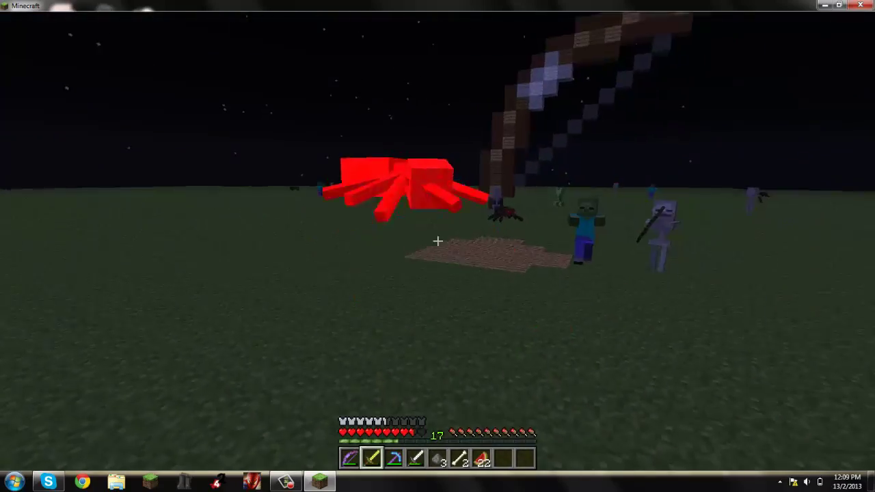
pyautogui.press('Escape')
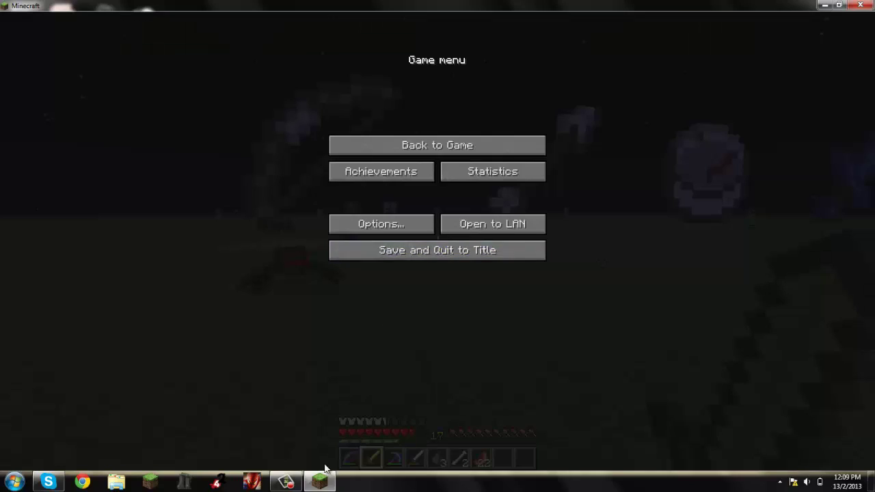
pyautogui.click(475, 147)
pyautogui.click(437, 240)
pyautogui.click(437, 240)
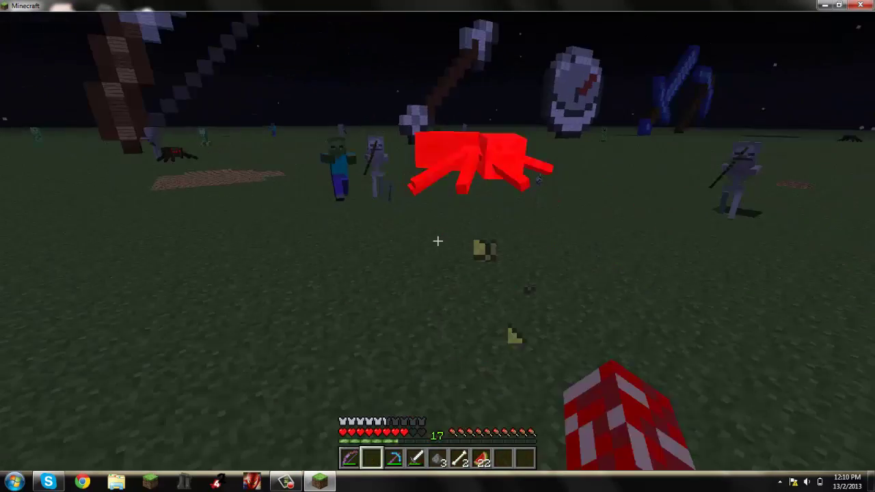
# Step: Attack the spider, zombie and skeleton with the MILK SWORD, then pause the game
pyautogui.press('4')
pyautogui.click(438, 241)
pyautogui.click(437, 241)
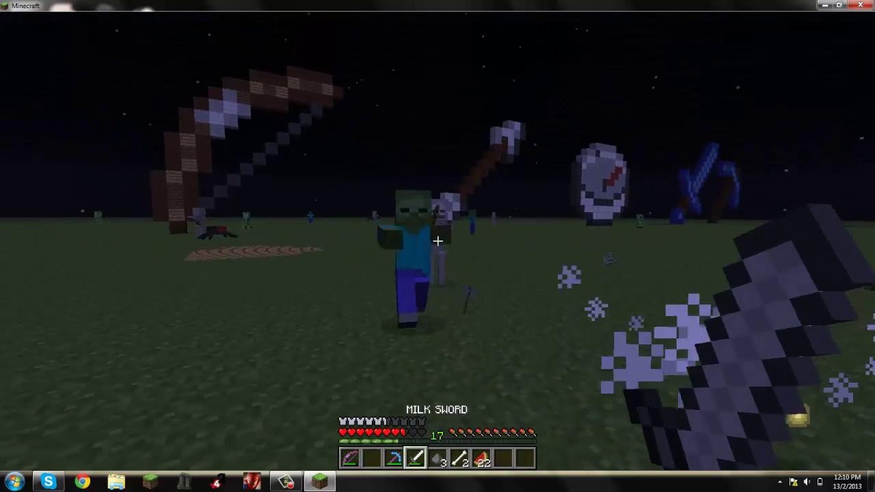
pyautogui.click(437, 241)
pyautogui.click(438, 241)
pyautogui.click(437, 241)
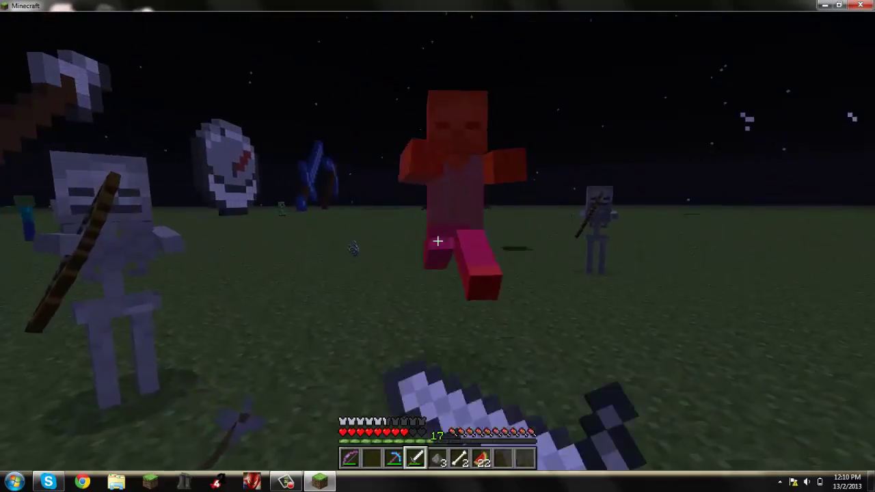
pyautogui.click(437, 241)
pyautogui.click(437, 240)
pyautogui.click(437, 240)
pyautogui.click(437, 241)
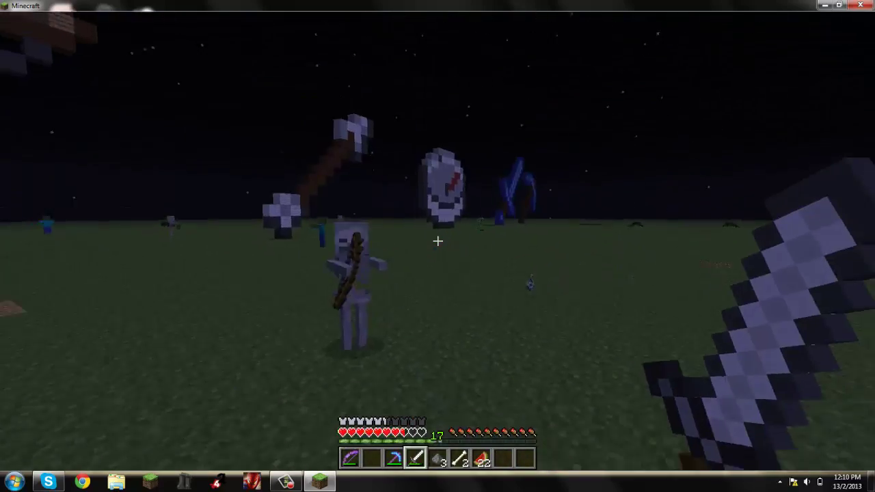
pyautogui.click(437, 240)
pyautogui.click(438, 241)
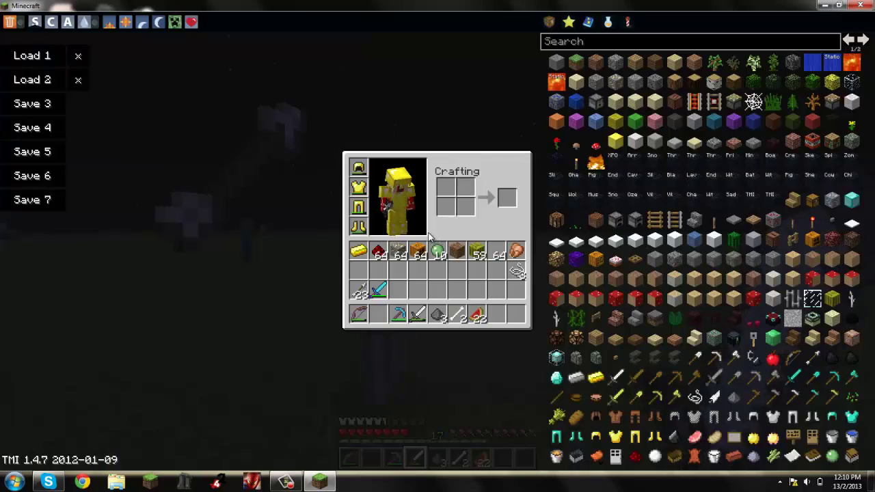
pyautogui.press('Escape')
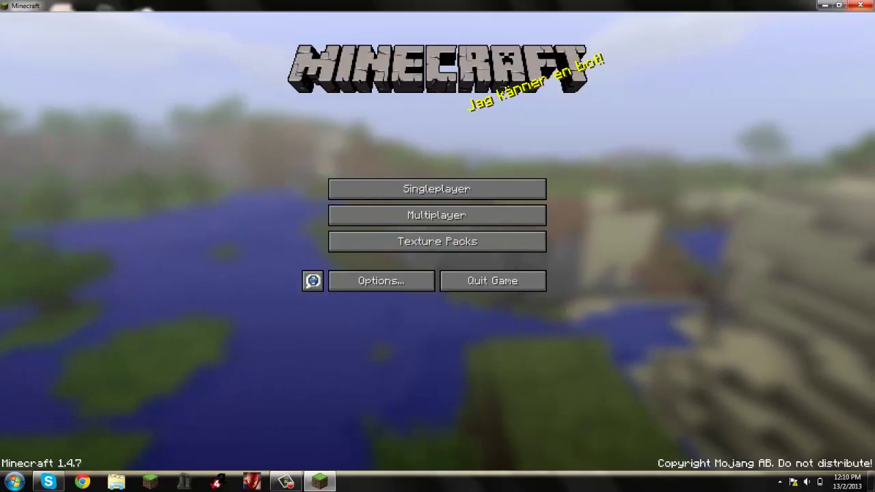
# Step: Quit Minecraft with Alt+F4, leaving the desktop visible
pyautogui.hotkey('alt', 'F4')
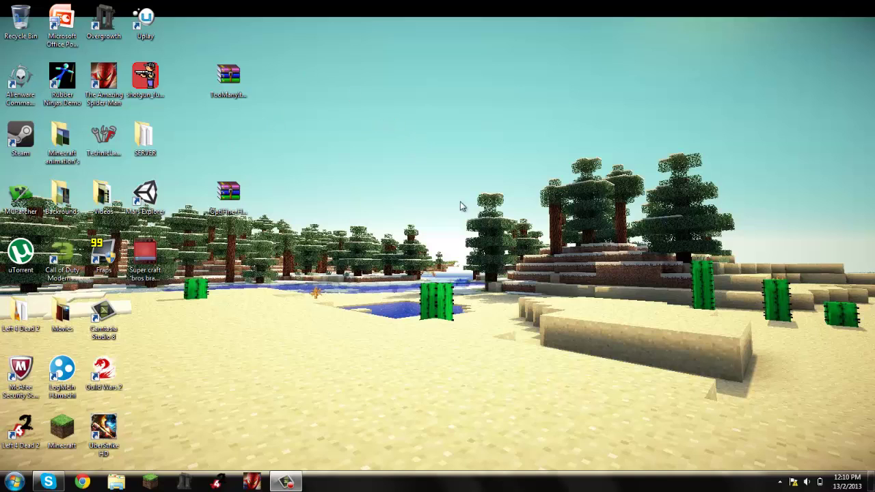
pyautogui.moveTo(465, 247); pyautogui.dragTo(874, 0)
pyautogui.moveTo(632, 1); pyautogui.dragTo(874, 288)
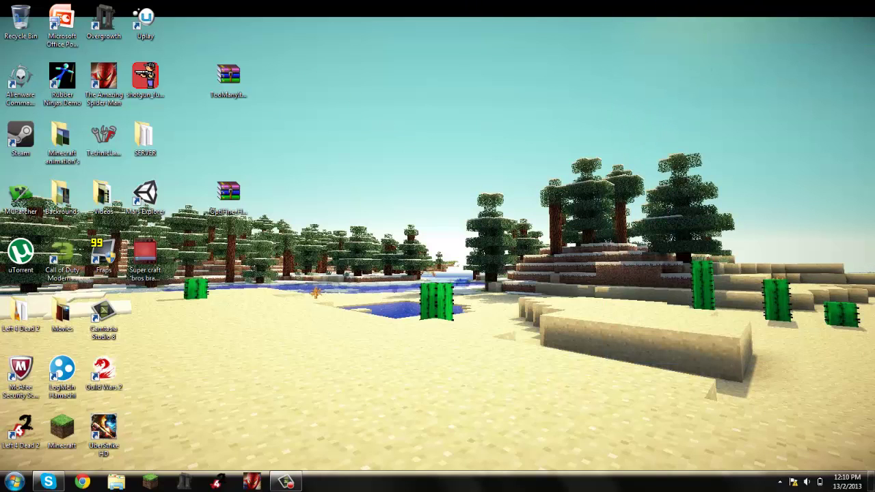